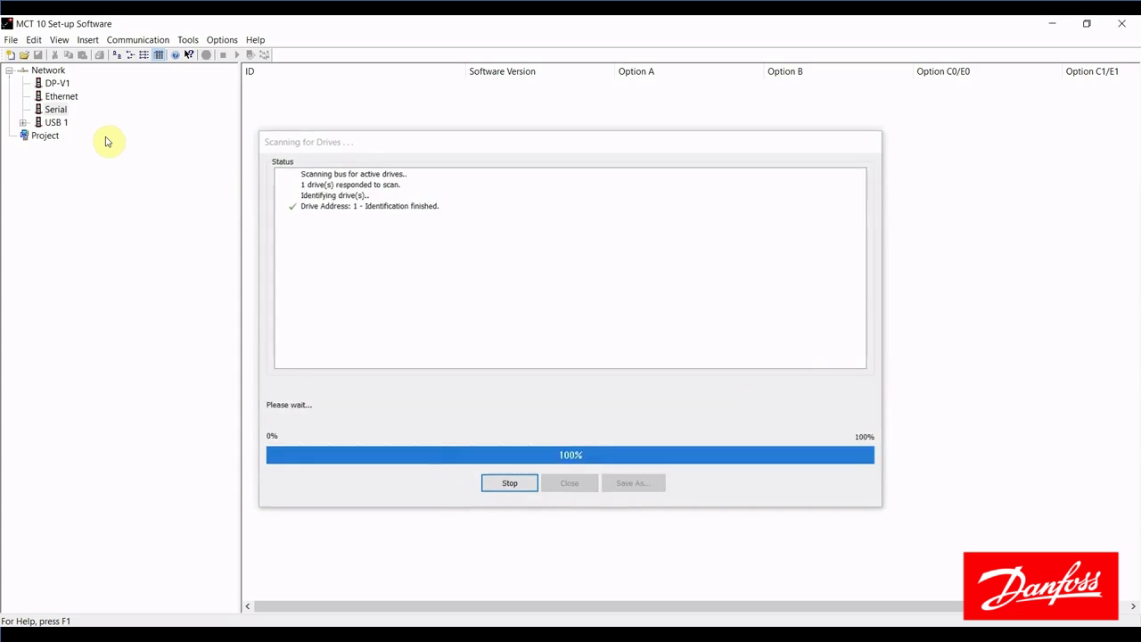
Expand USB 1, select the FC-202 1.10kW 380V–480V drive, and expand its sub-sections
{"action": "left_click", "coordinate": [22, 122]}
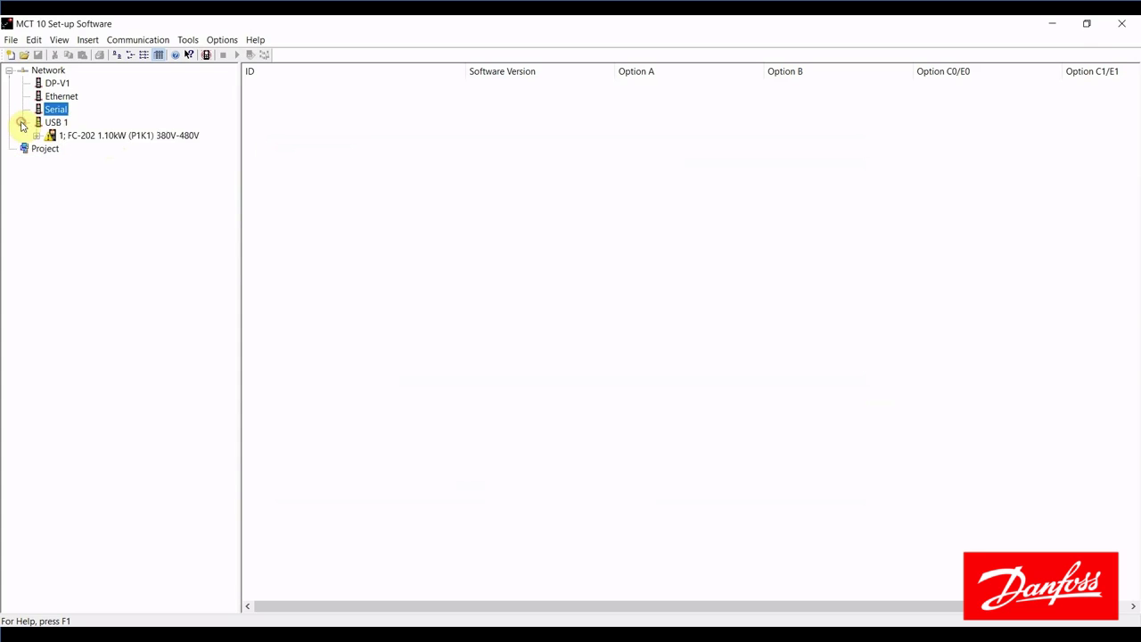
{"action": "left_click", "coordinate": [110, 135]}
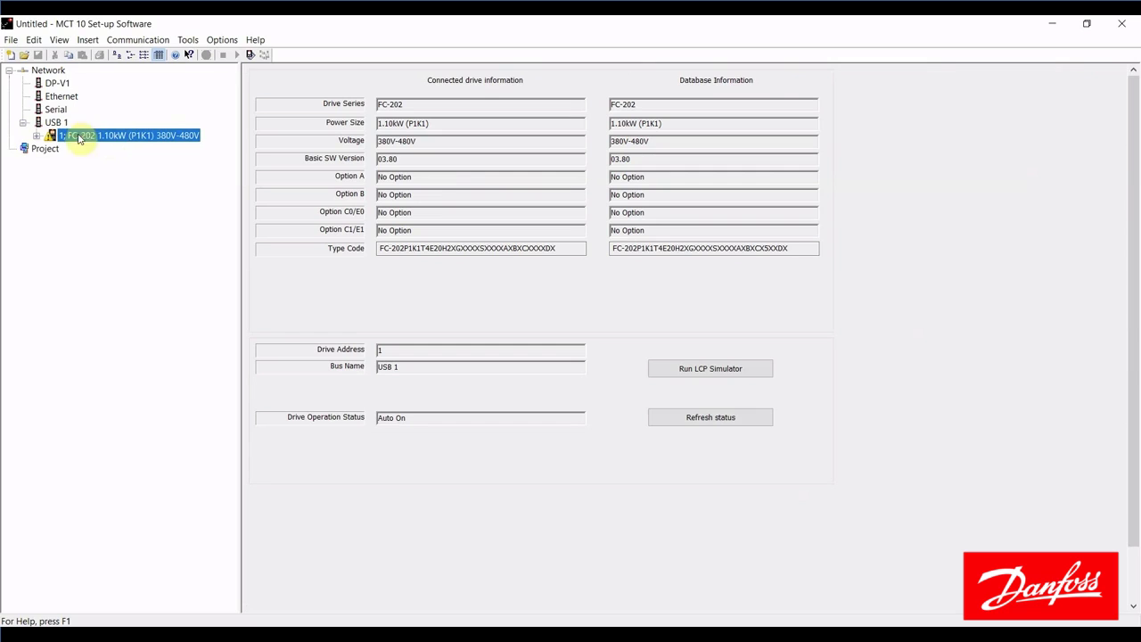
{"action": "left_click", "coordinate": [37, 136]}
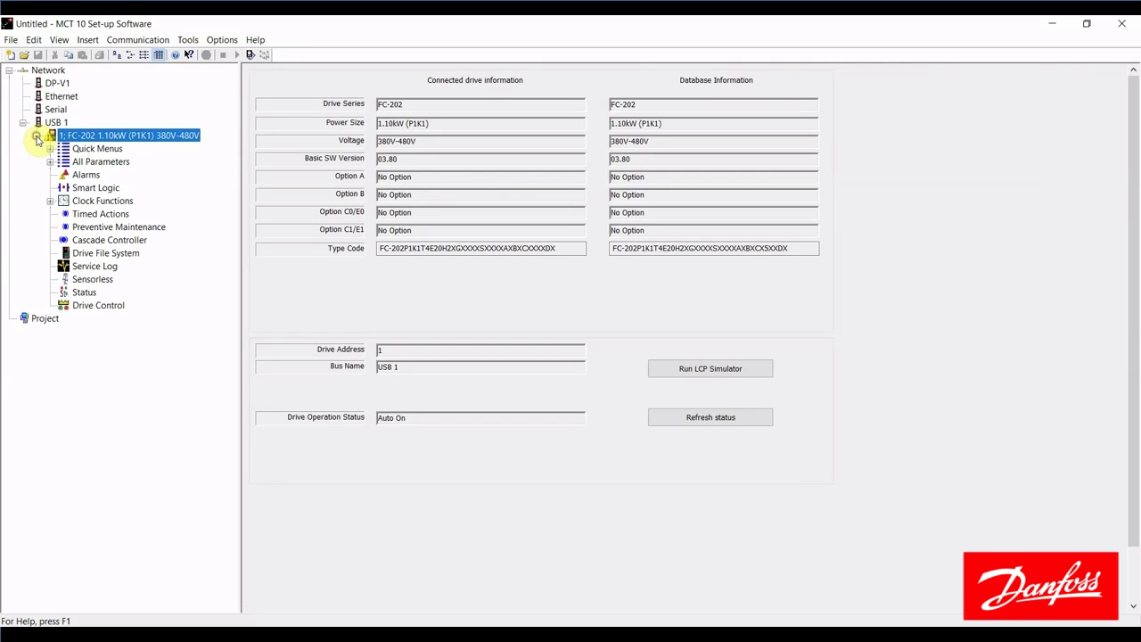
Open Alarms, scroll the Fault Log, select Earth Fault 2 (code 45), then select the Earth Fault code 14 row
{"action": "left_click", "coordinate": [89, 175]}
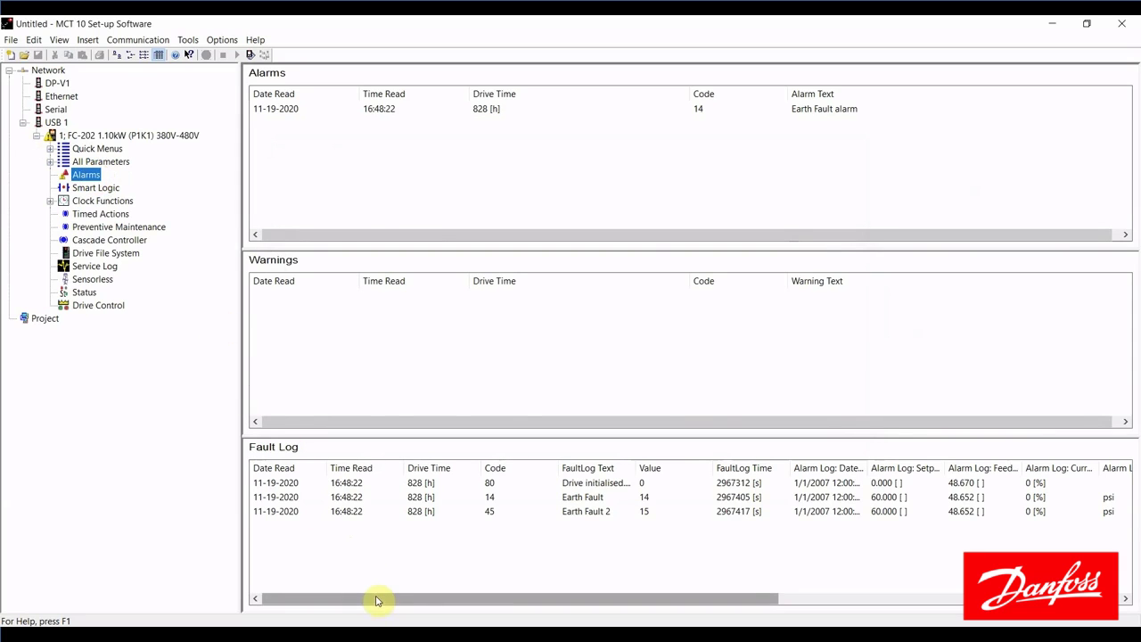
{"action": "left_click_drag", "start_coordinate": [377, 598], "coordinate": [354, 577]}
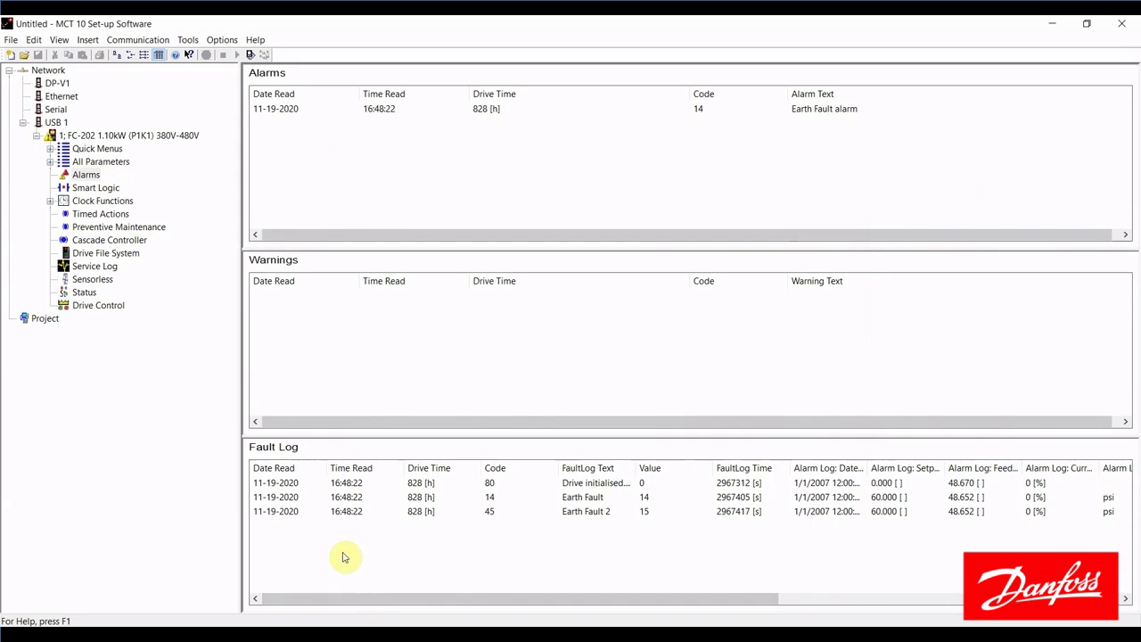
{"action": "left_click", "coordinate": [303, 513]}
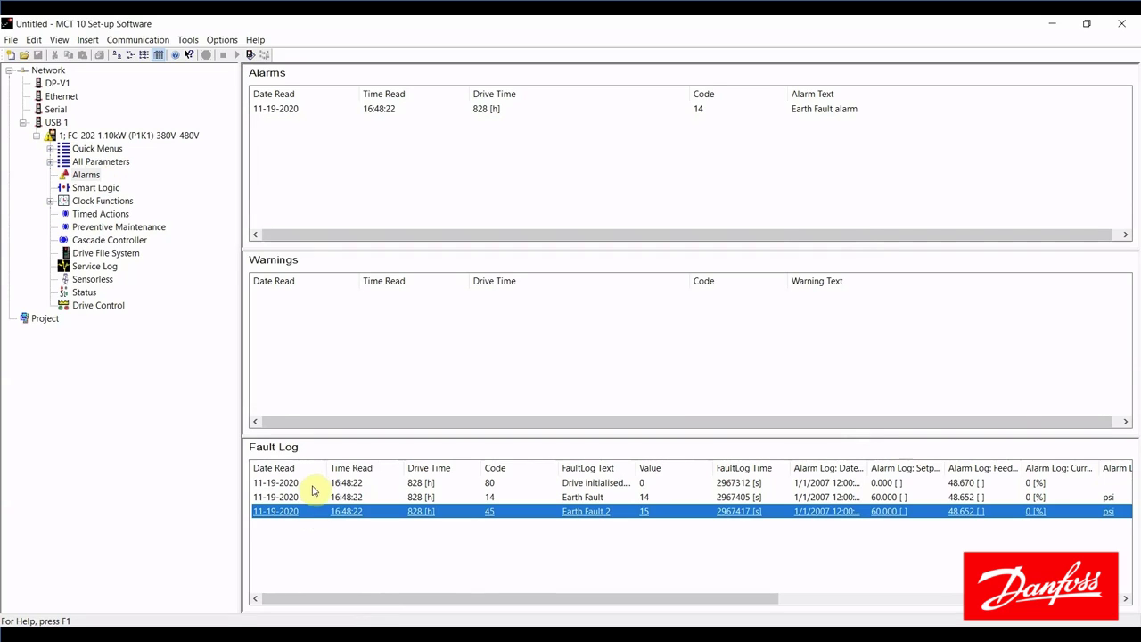
{"action": "left_click", "coordinate": [314, 497]}
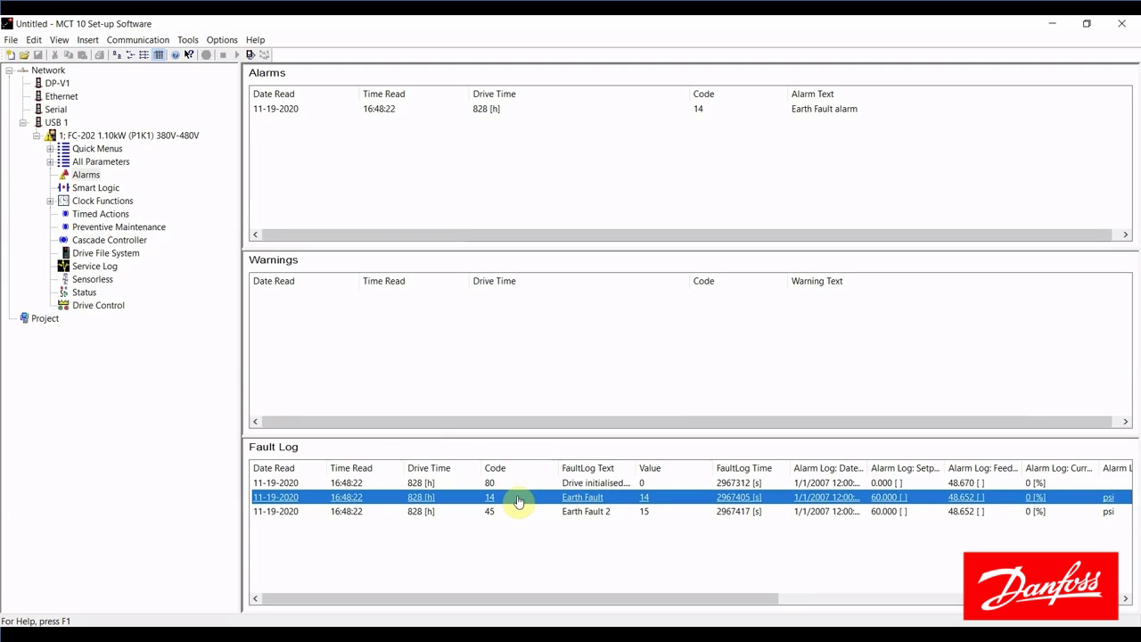
Scroll the Fault Log right to show the code 14 entry's Value, FaultLog Time and Alarm Log columns
{"action": "left_click", "coordinate": [577, 470]}
{"action": "left_click_drag", "start_coordinate": [622, 598], "coordinate": [757, 591]}
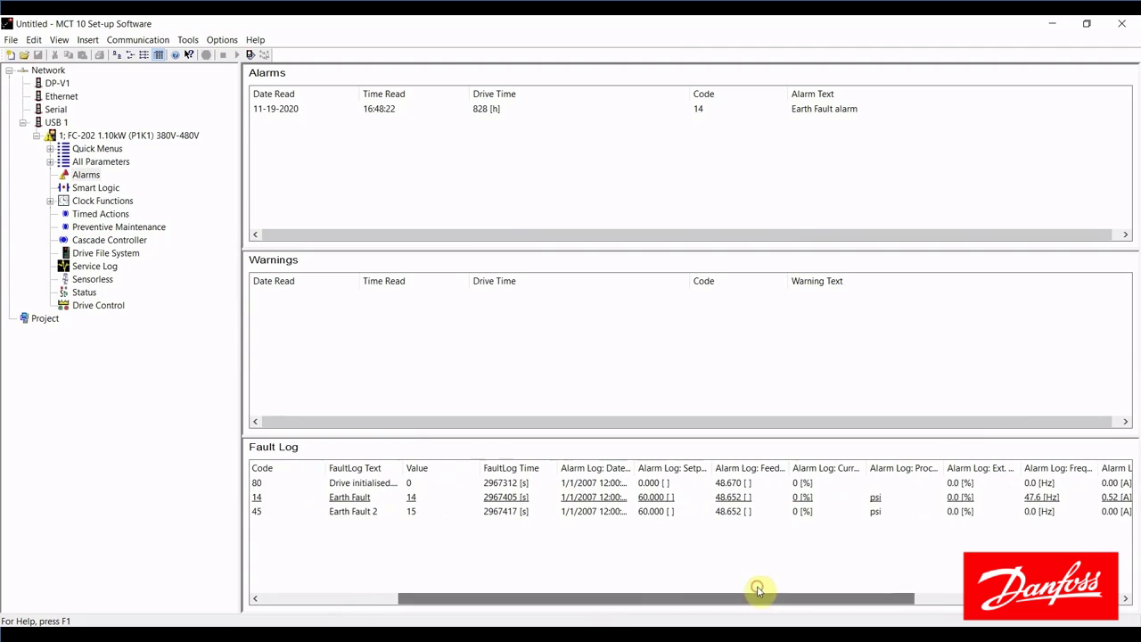
{"action": "left_click", "coordinate": [446, 469]}
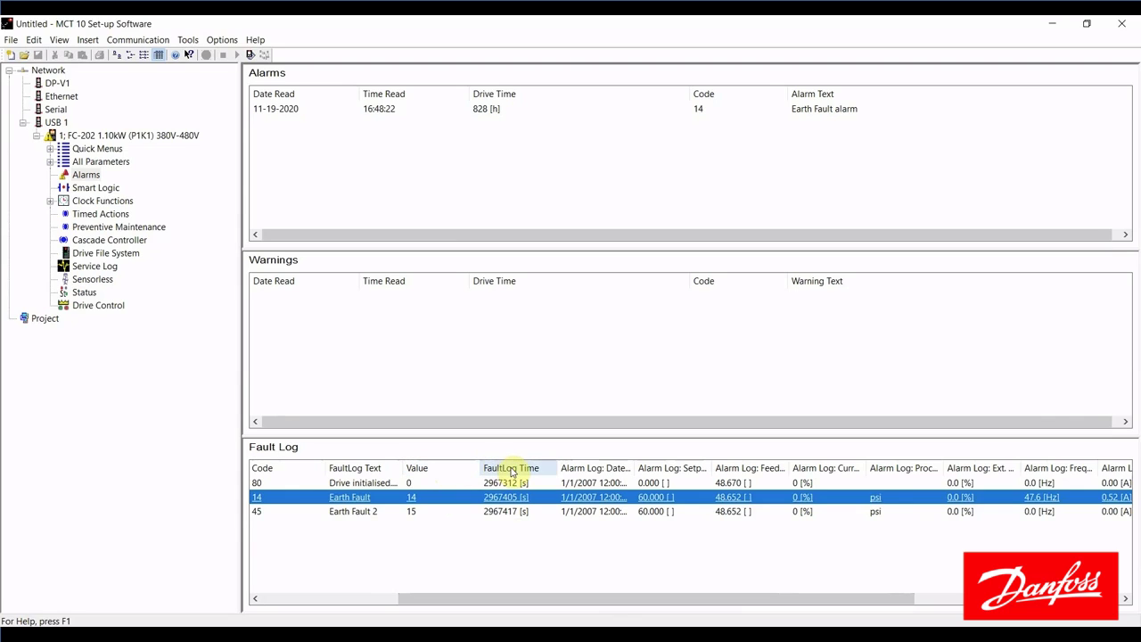
{"action": "left_click", "coordinate": [510, 470]}
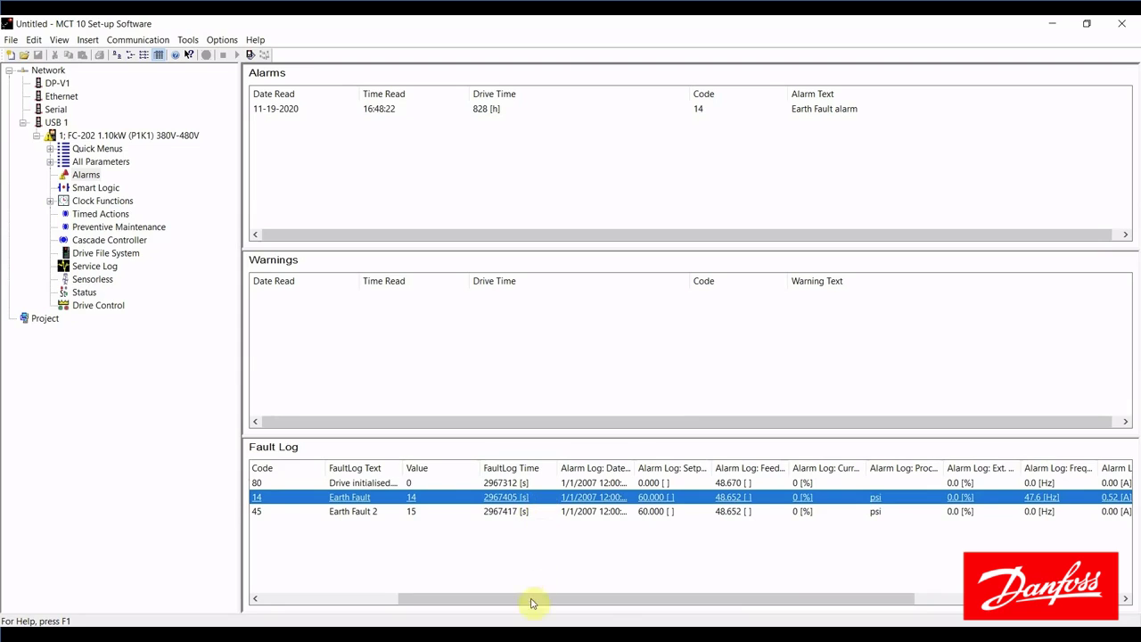
{"action": "left_click_drag", "start_coordinate": [531, 601], "coordinate": [443, 596]}
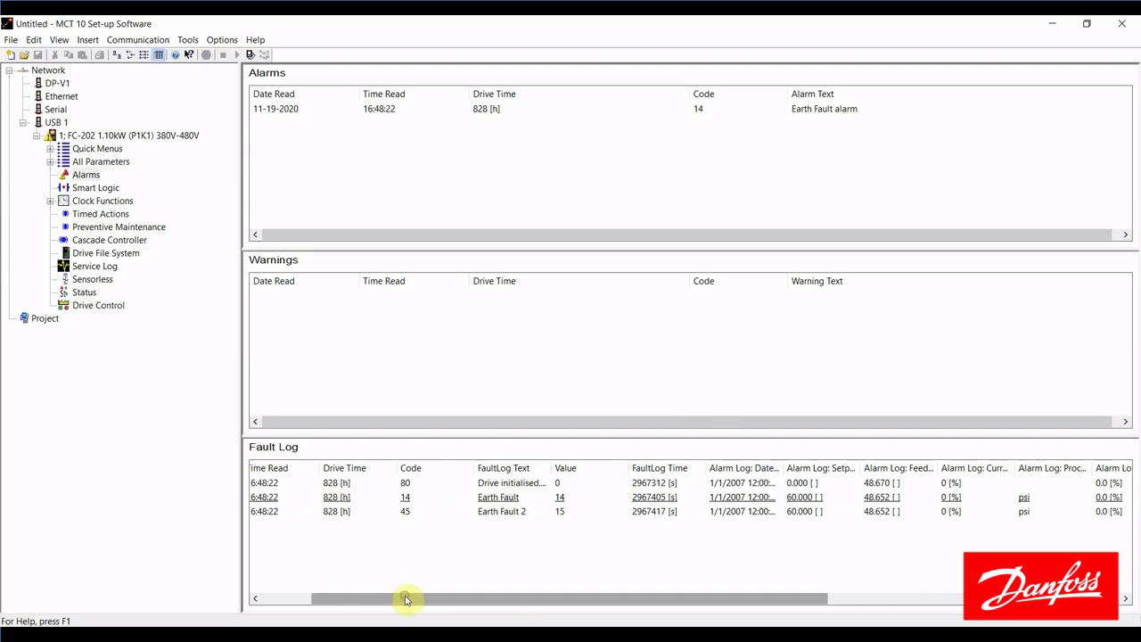
{"action": "left_click_drag", "start_coordinate": [406, 599], "coordinate": [576, 591]}
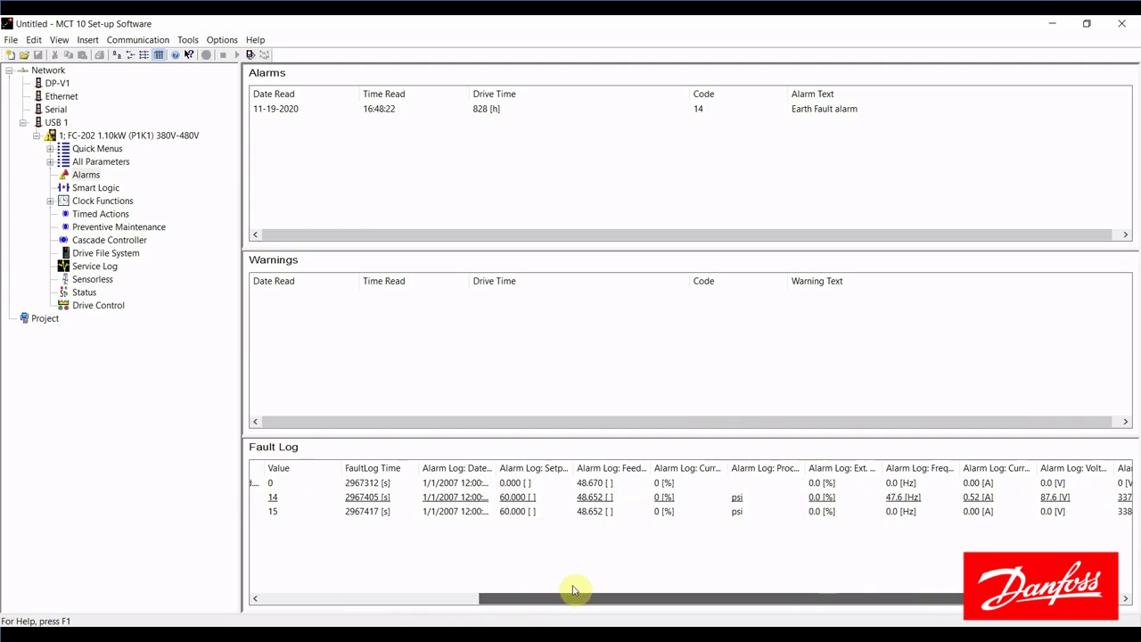
Widen the Alarm Log Setpoint, Feedback, Process Ctrl Unit and Ext. Reference columns for the code 14 entry
{"action": "left_click", "coordinate": [464, 467]}
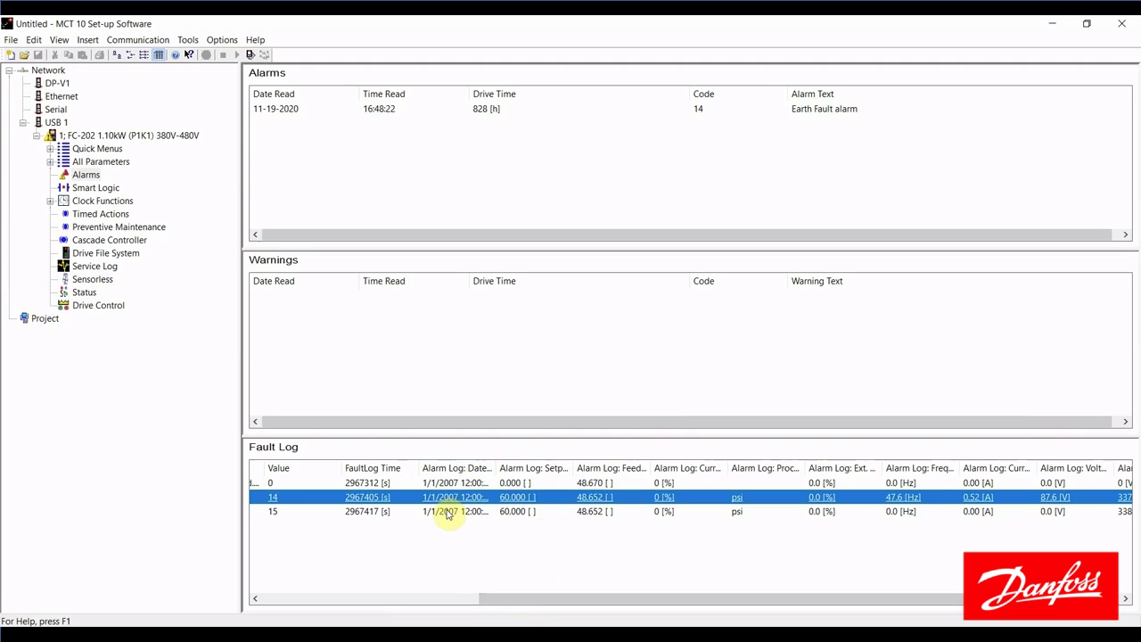
{"action": "left_click_drag", "start_coordinate": [509, 598], "coordinate": [579, 592]}
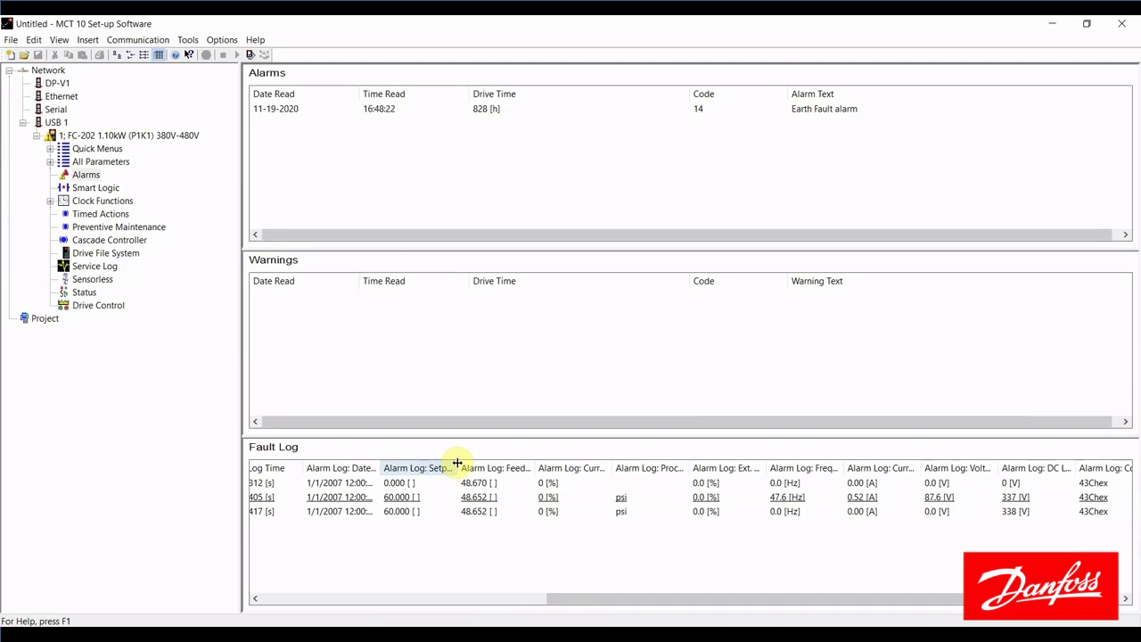
{"action": "left_click_drag", "start_coordinate": [457, 464], "coordinate": [499, 463]}
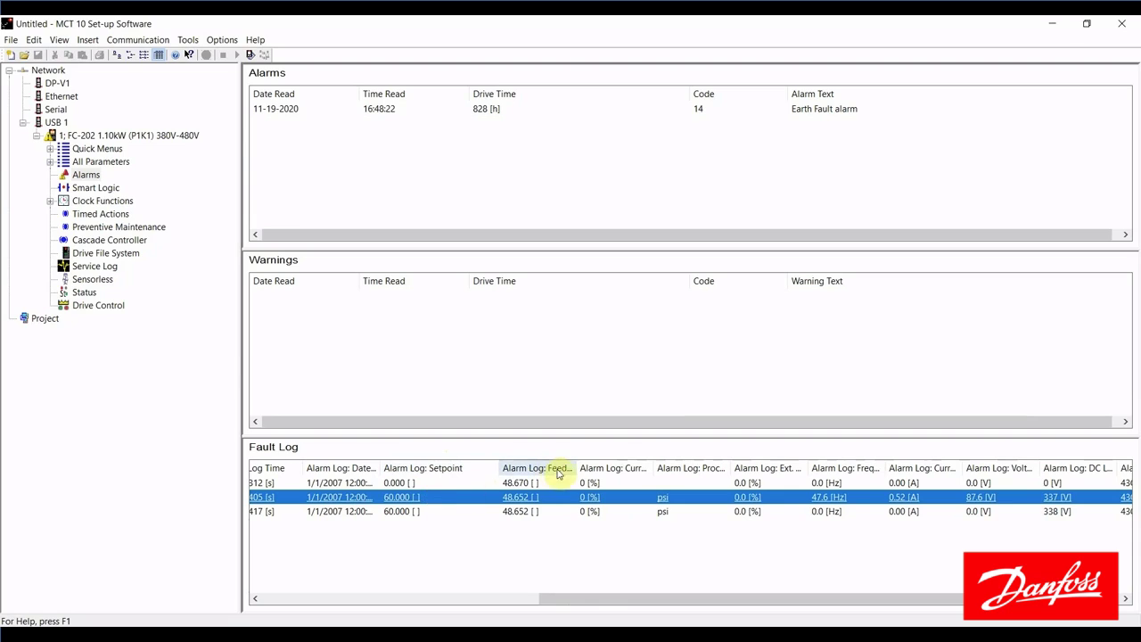
{"action": "left_click_drag", "start_coordinate": [576, 468], "coordinate": [615, 468]}
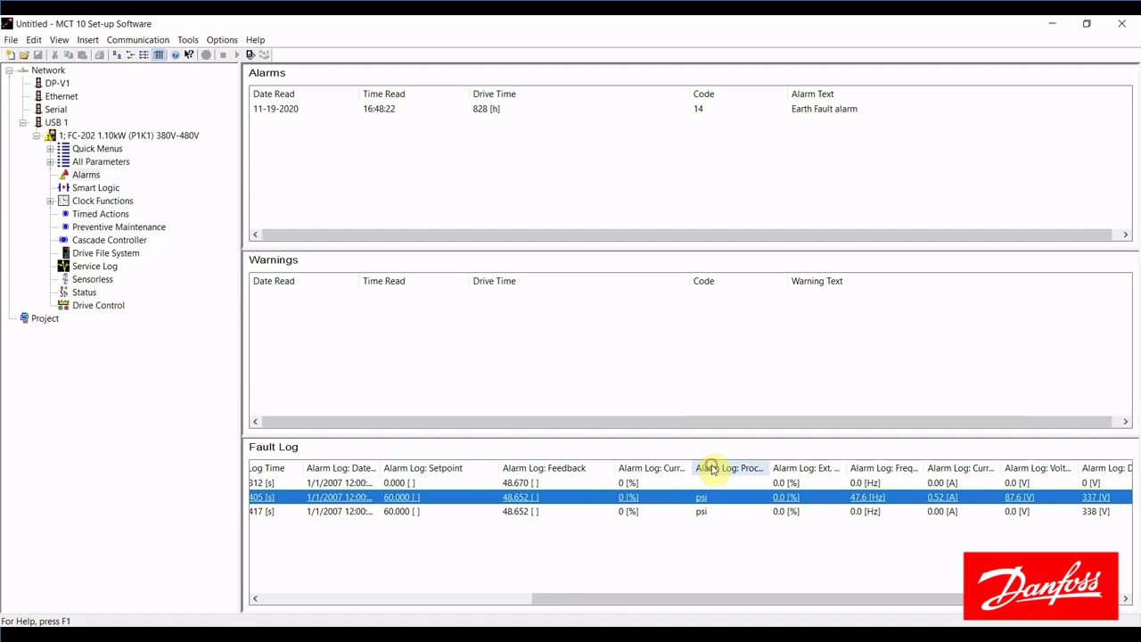
{"action": "left_click_drag", "start_coordinate": [768, 467], "coordinate": [811, 467]}
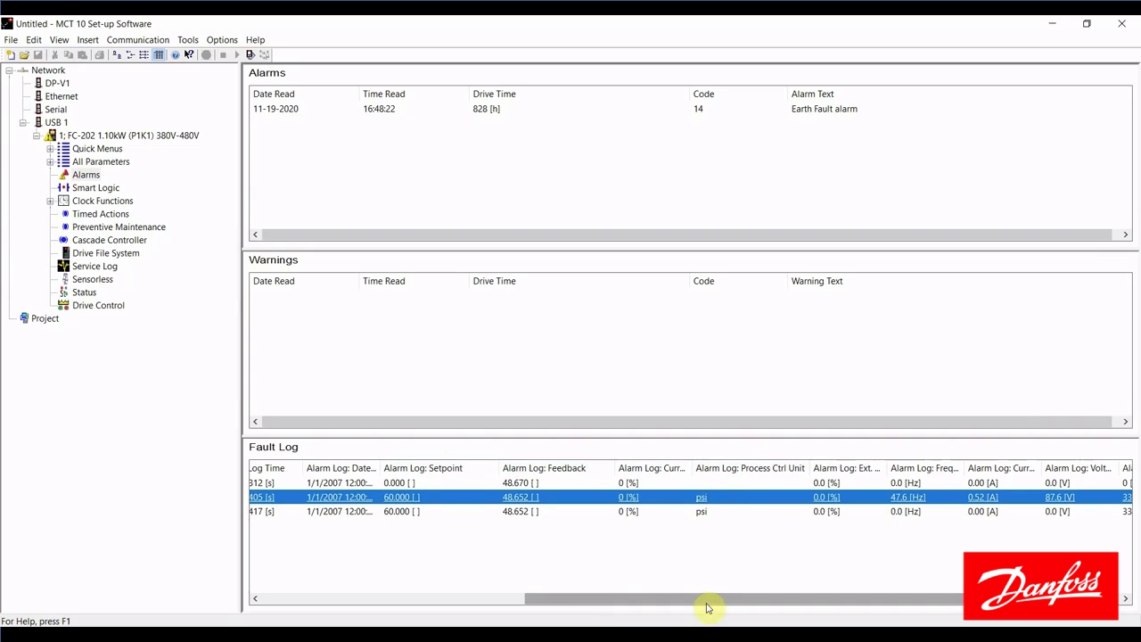
{"action": "left_click_drag", "start_coordinate": [705, 600], "coordinate": [840, 567]}
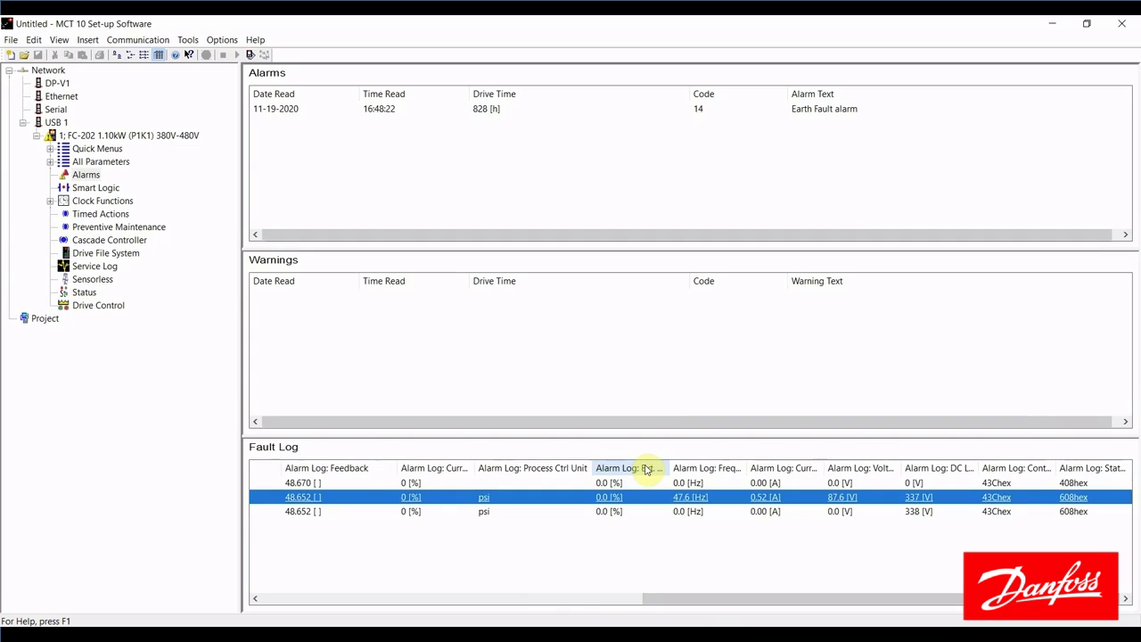
{"action": "left_click_drag", "start_coordinate": [668, 468], "coordinate": [724, 468]}
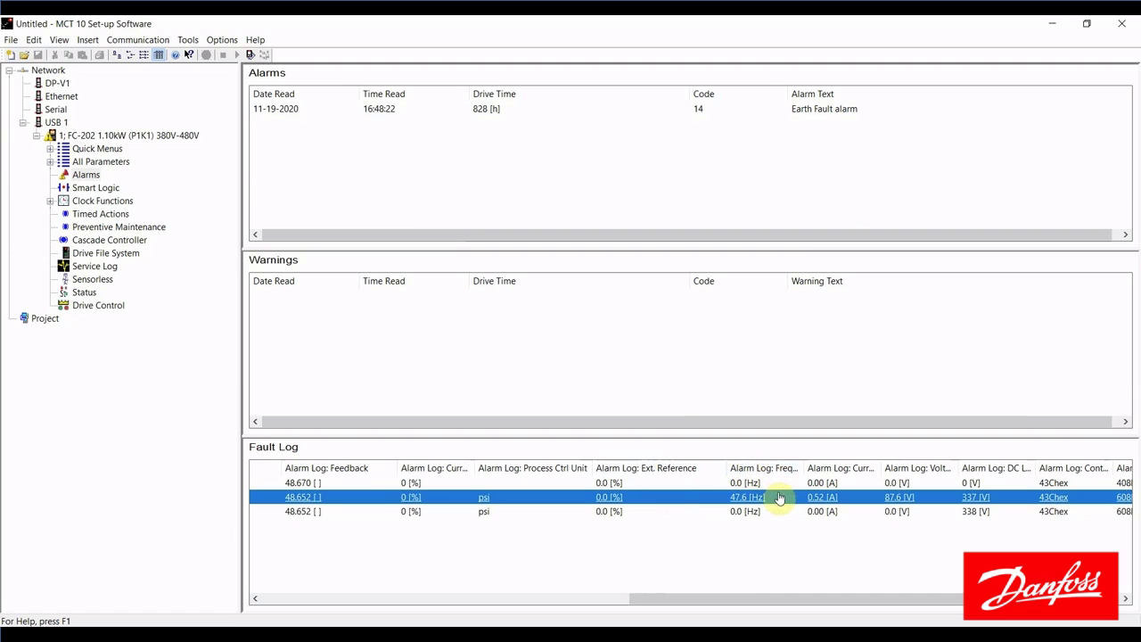
Select the code 14 Earth Fault row at 47.6 Hz, then scroll back to the Date Read and Code columns
{"action": "left_click_drag", "start_coordinate": [772, 601], "coordinate": [858, 597]}
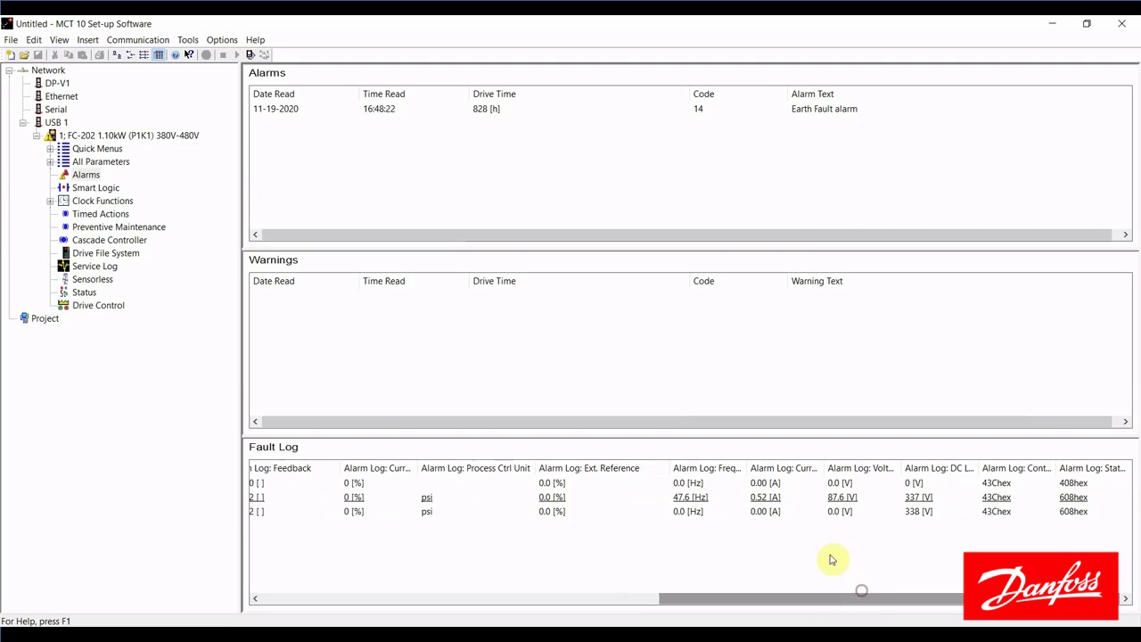
{"action": "left_click", "coordinate": [770, 497]}
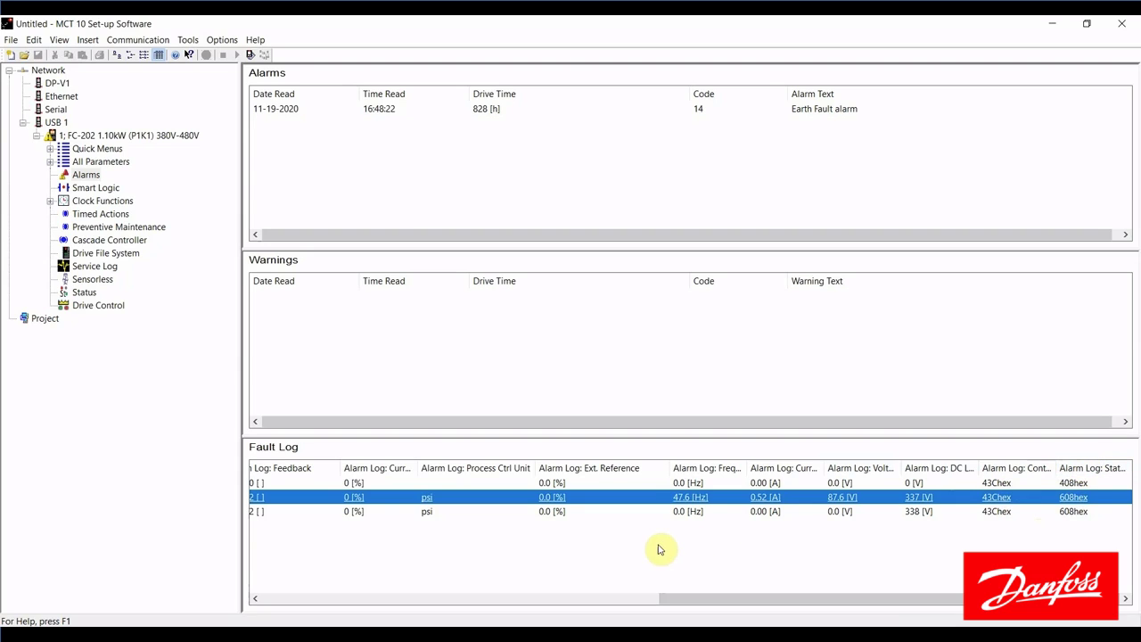
{"action": "left_click_drag", "start_coordinate": [688, 602], "coordinate": [279, 599]}
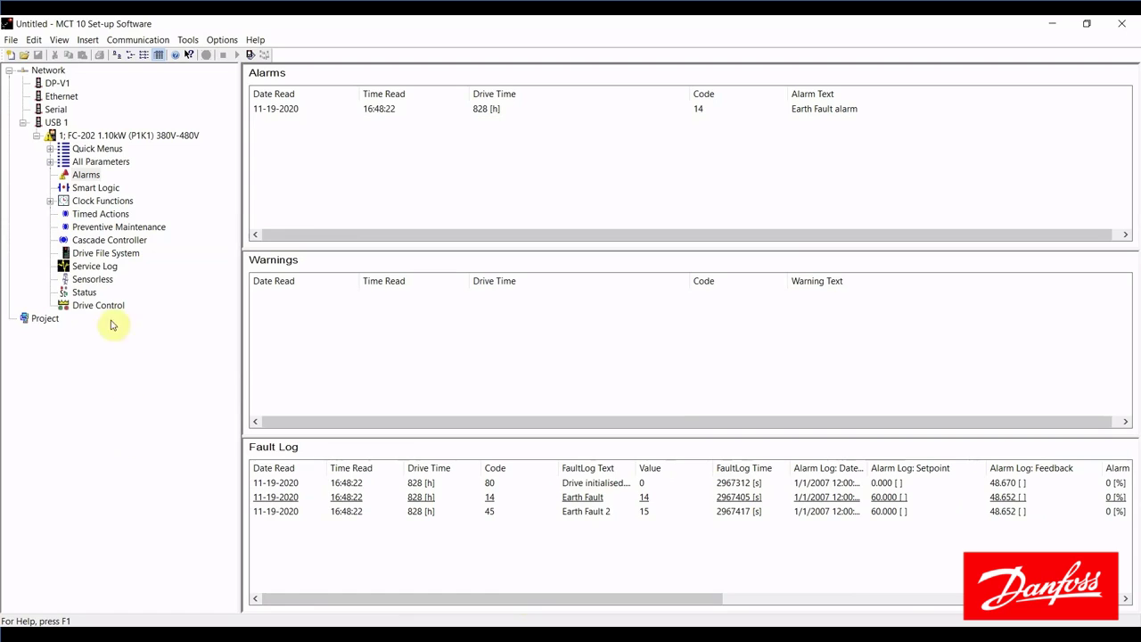
Read the Service Log directory from the drive, listing Log 0 for Alarm 14 and Log 1 for Alarm 45
{"action": "left_click", "coordinate": [83, 266]}
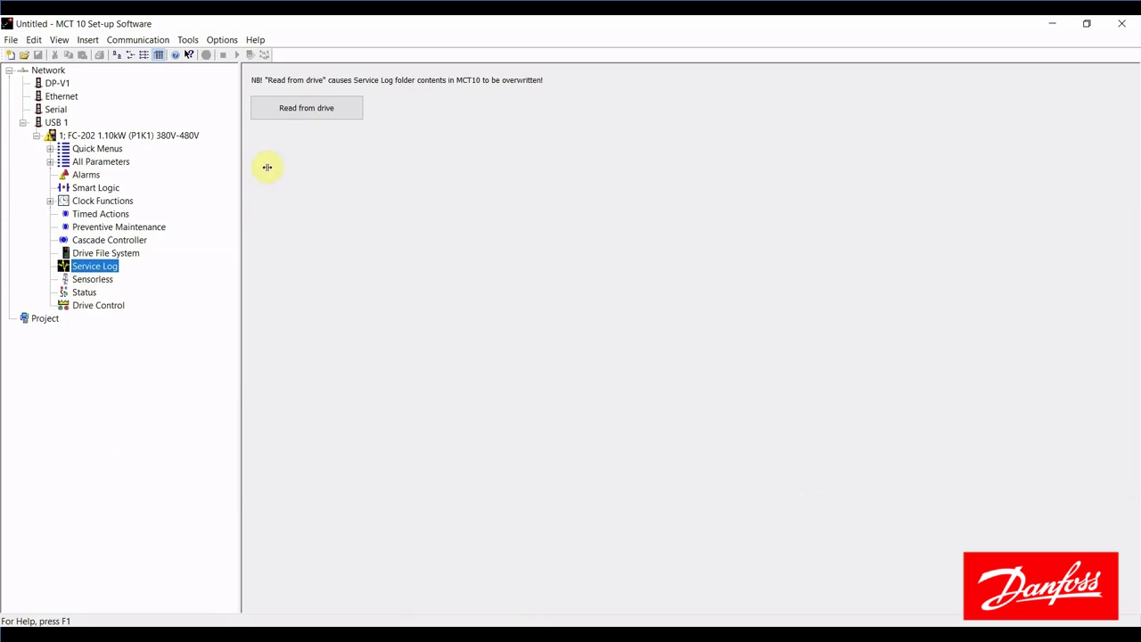
{"action": "left_click", "coordinate": [306, 107]}
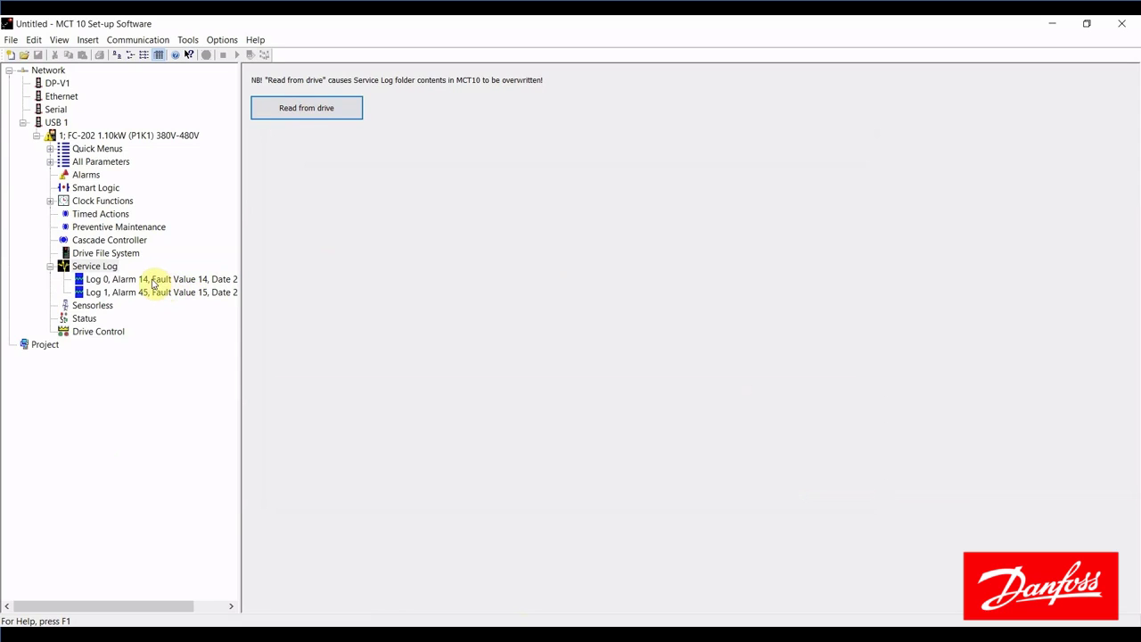
Open the Log 0 Alarm 14 trace graph and pan the Frequency, Speed, DC Link and current traces down-left
{"action": "left_click", "coordinate": [154, 282]}
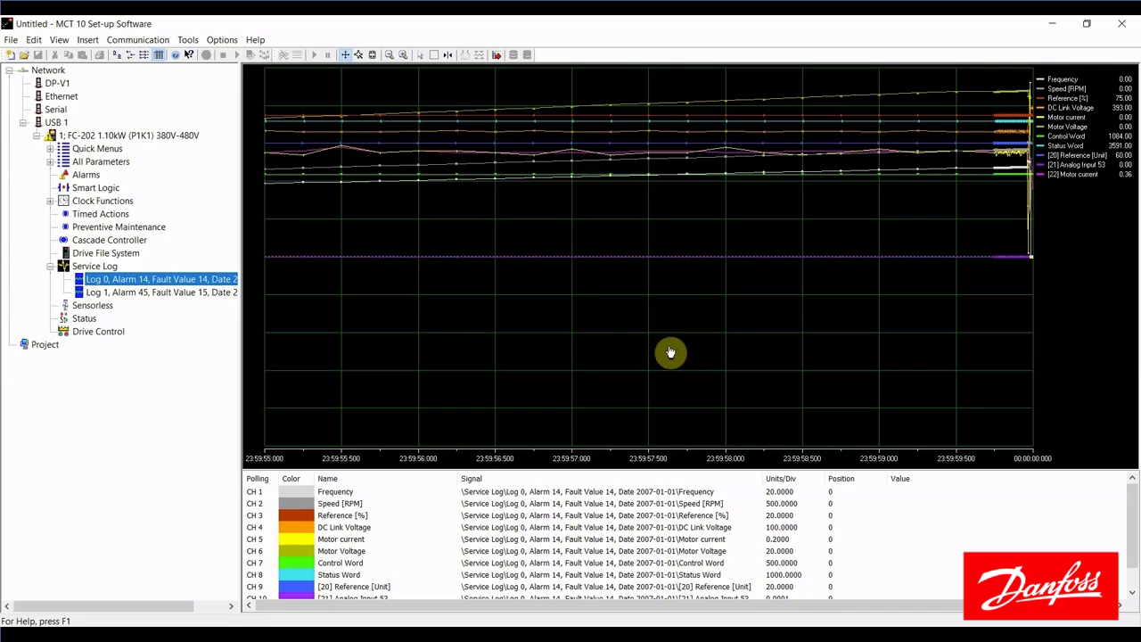
{"action": "left_click", "coordinate": [1134, 513]}
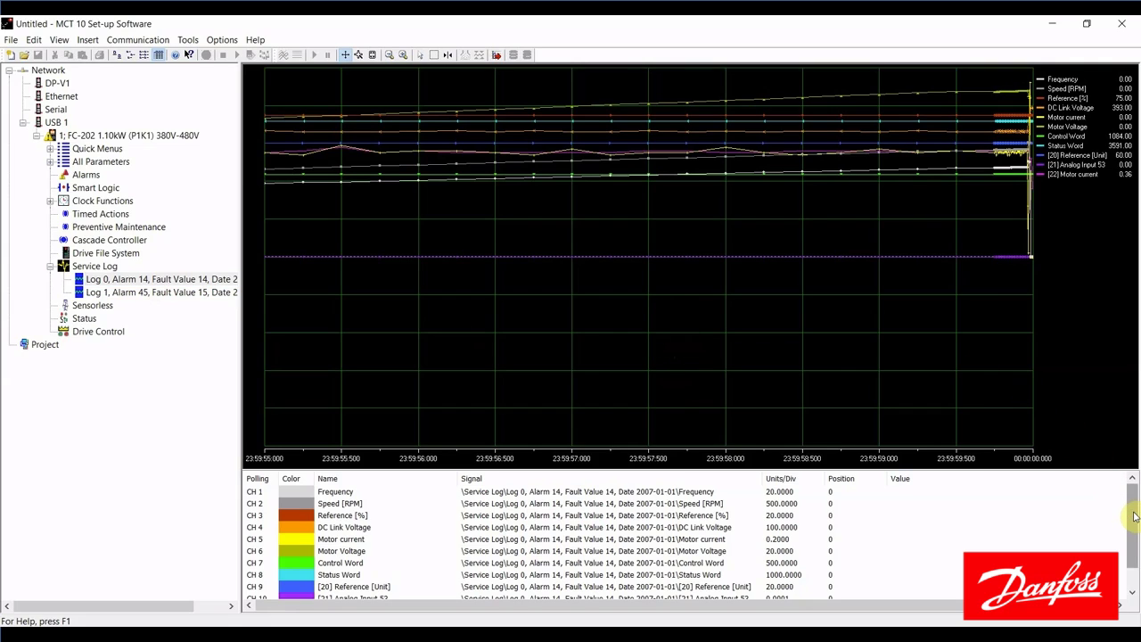
{"action": "left_click_drag", "start_coordinate": [1134, 514], "coordinate": [1134, 527]}
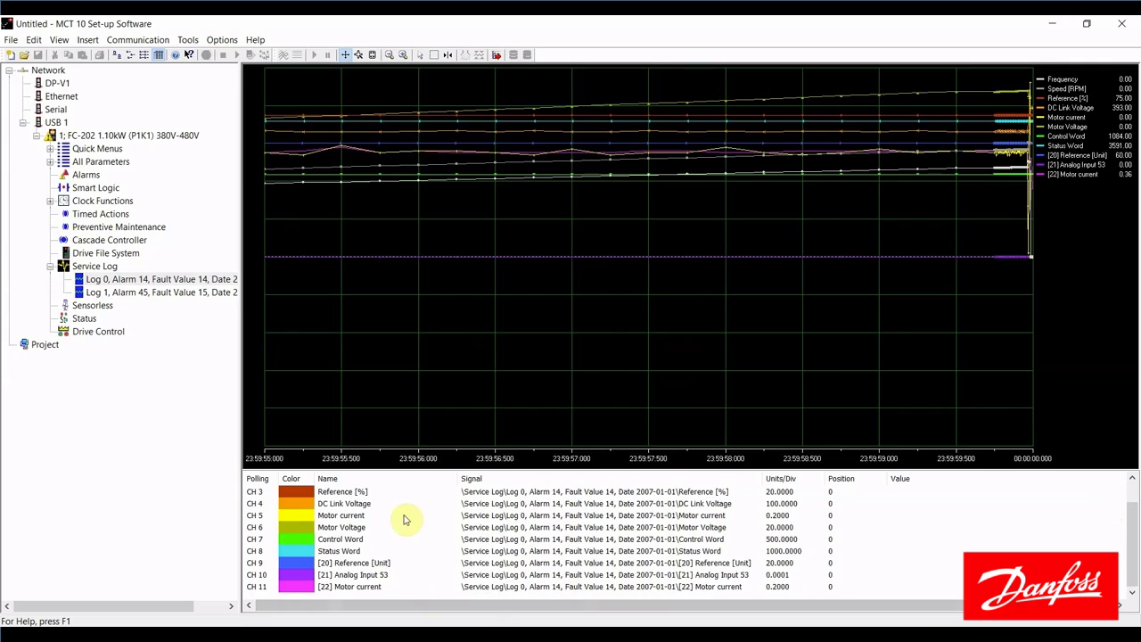
{"action": "left_click_drag", "start_coordinate": [1135, 535], "coordinate": [1134, 486]}
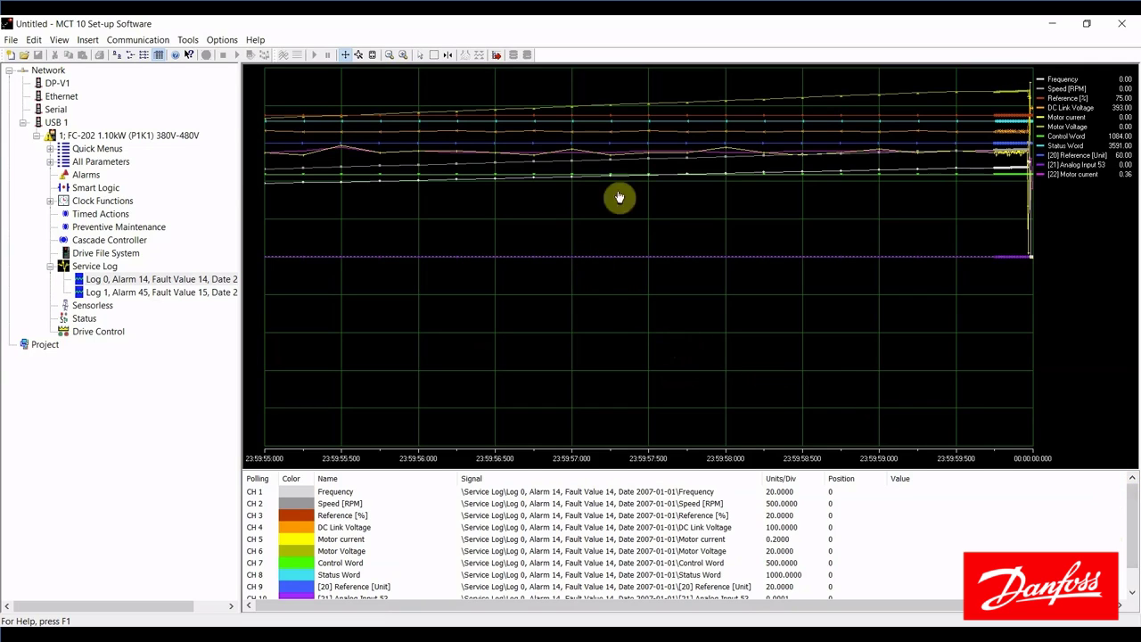
{"action": "left_click_drag", "start_coordinate": [660, 171], "coordinate": [609, 263]}
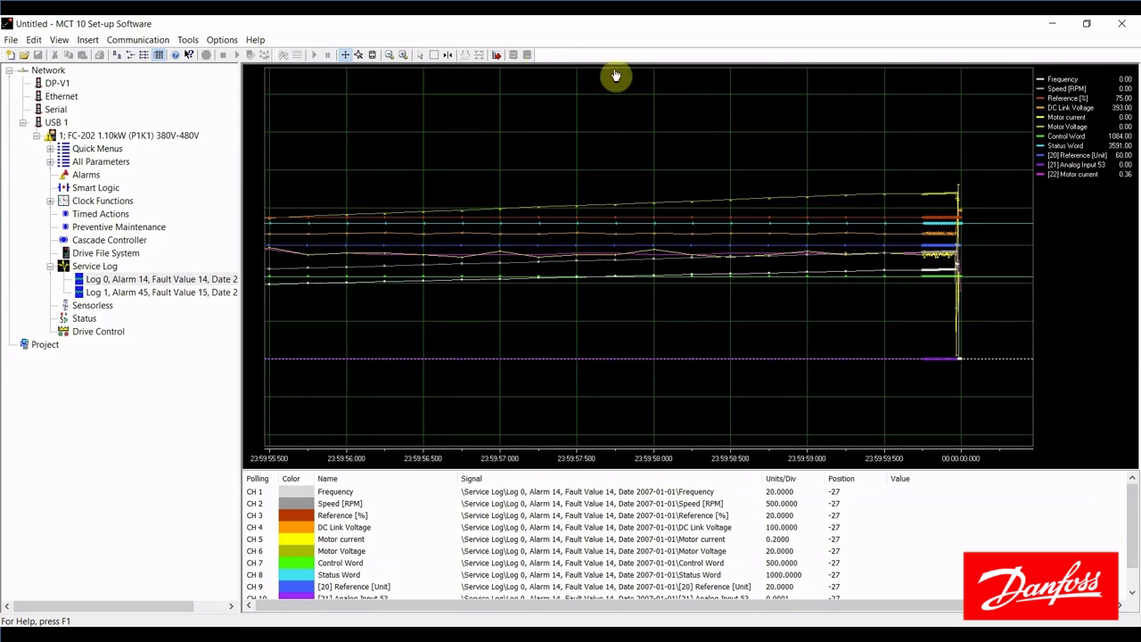
Zoom in twice on the Alarm 14 traces, panning to center the fault moment near 00:00:00
{"action": "left_click", "coordinate": [403, 58]}
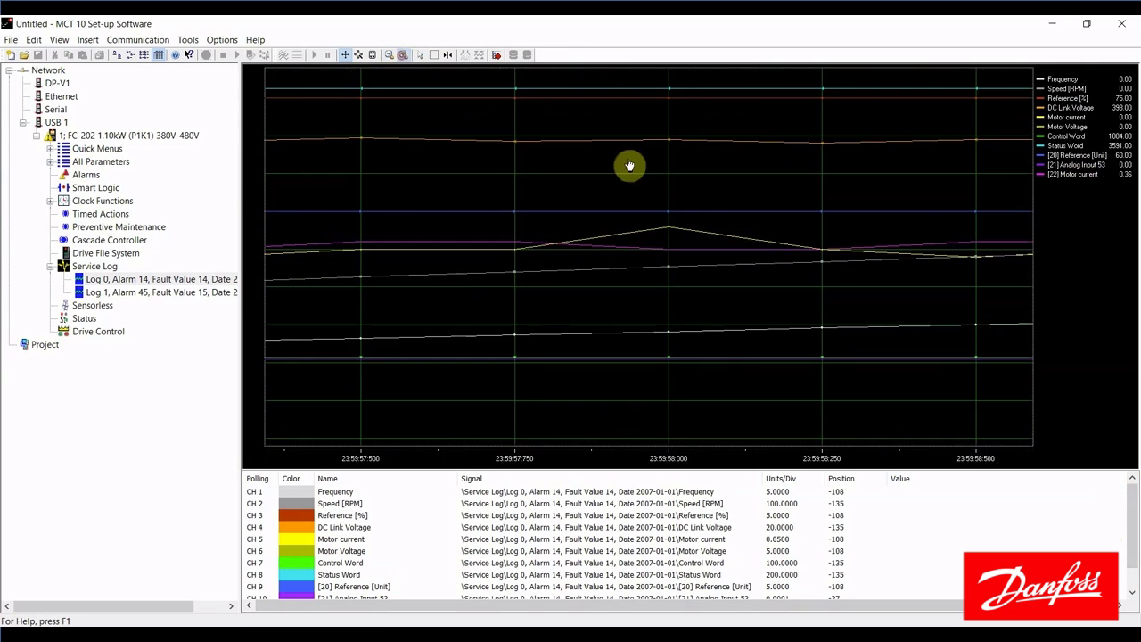
{"action": "left_click_drag", "start_coordinate": [766, 307], "coordinate": [375, 332]}
{"action": "left_click_drag", "start_coordinate": [754, 349], "coordinate": [708, 324]}
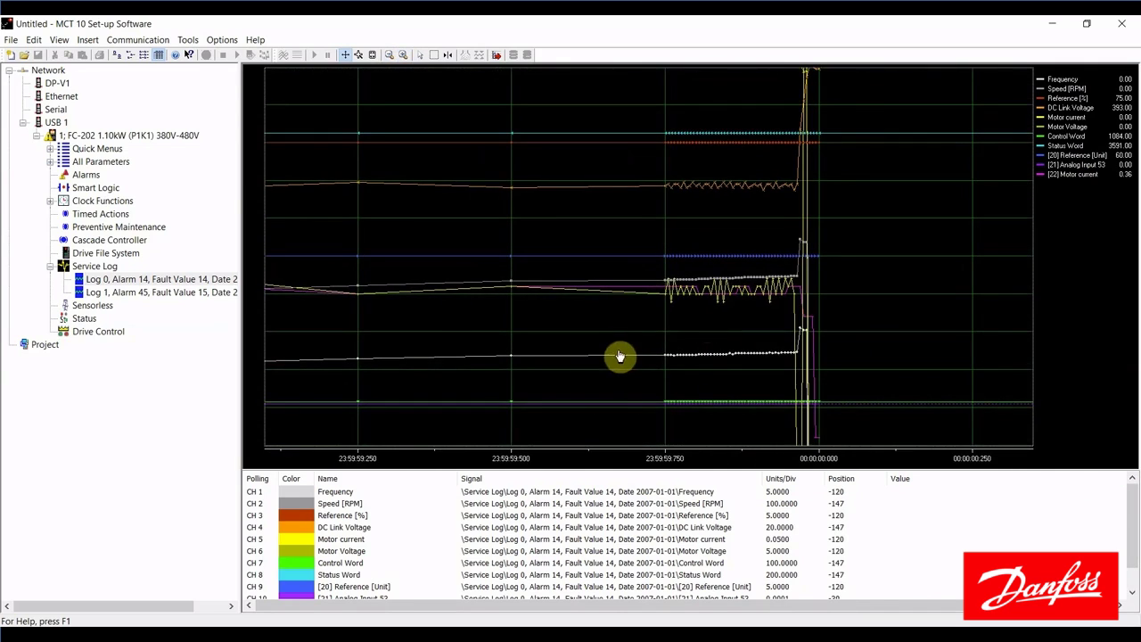
{"action": "left_click", "coordinate": [403, 55]}
{"action": "left_click_drag", "start_coordinate": [760, 276], "coordinate": [604, 247]}
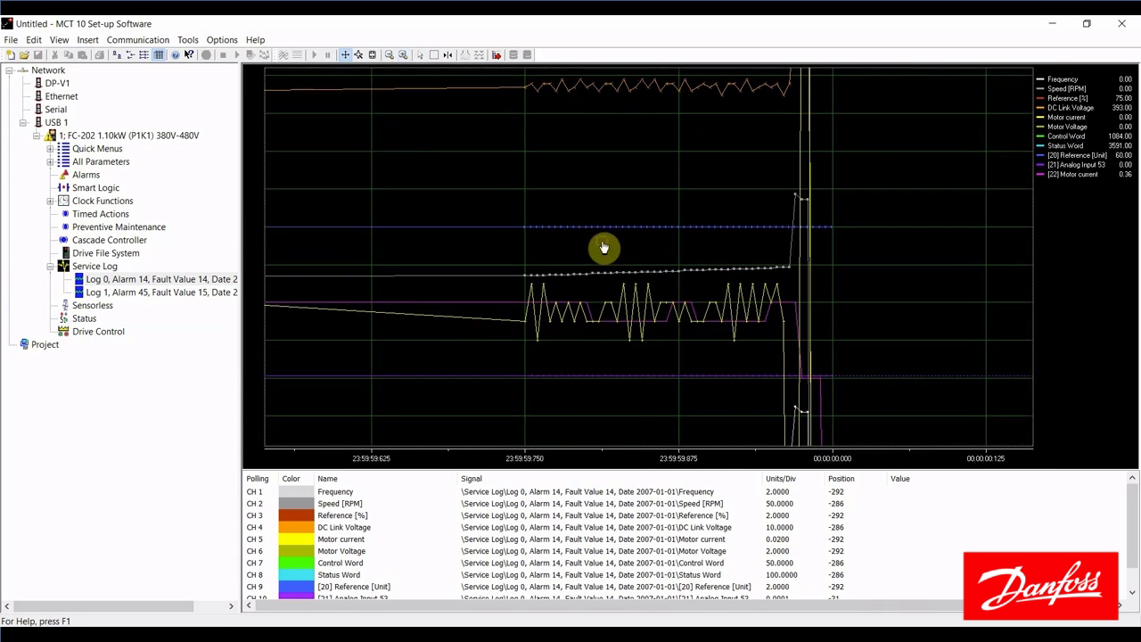
Place the cursor line just before the fault: Frequency 47.2, Speed 1,416 RPM, DC link 331, current 0.56
{"action": "left_click", "coordinate": [452, 55]}
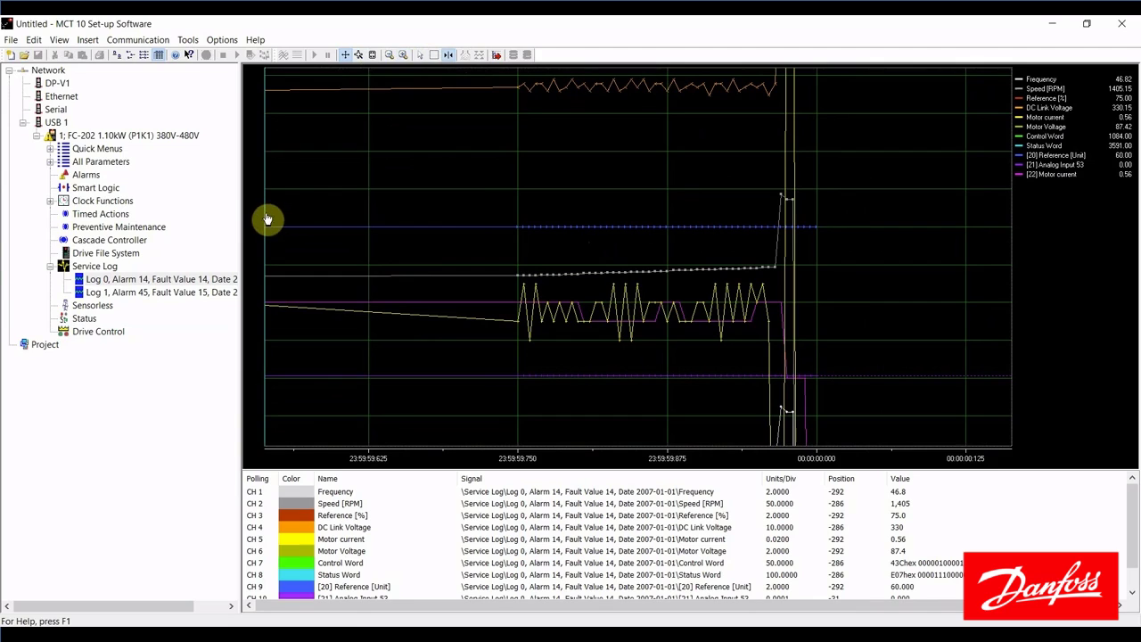
{"action": "left_click_drag", "start_coordinate": [266, 218], "coordinate": [692, 192]}
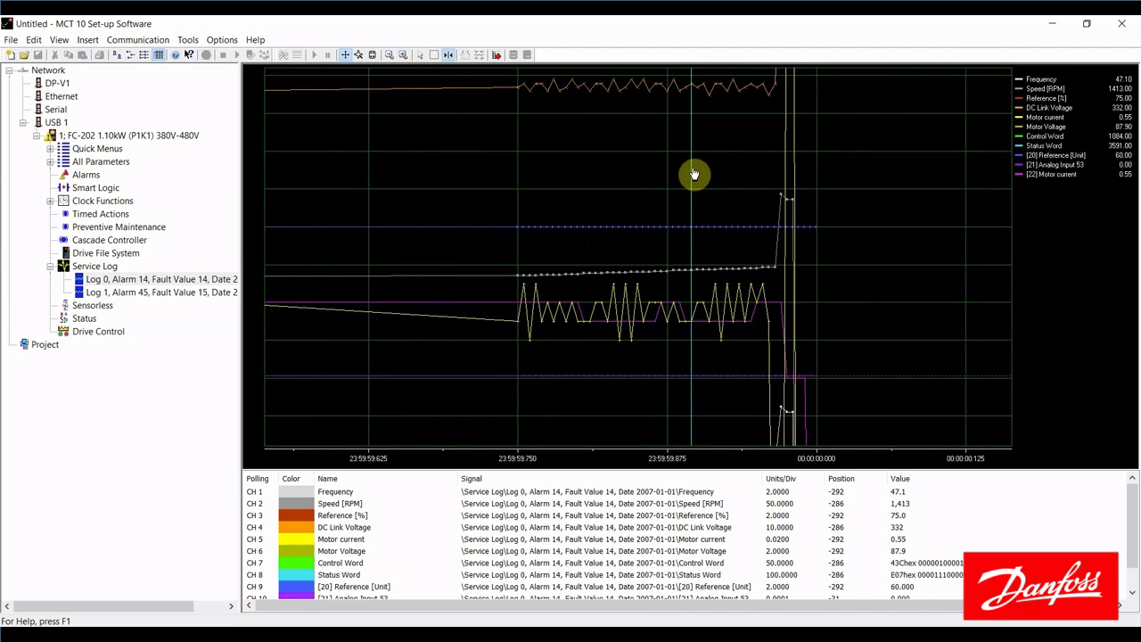
{"action": "left_click_drag", "start_coordinate": [690, 176], "coordinate": [756, 183]}
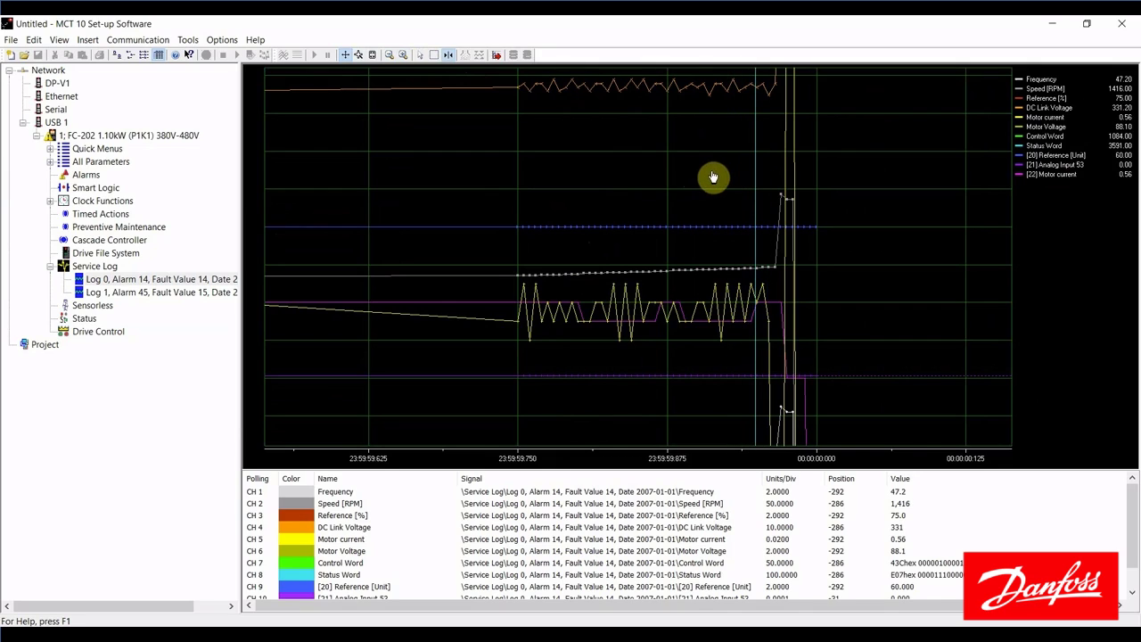